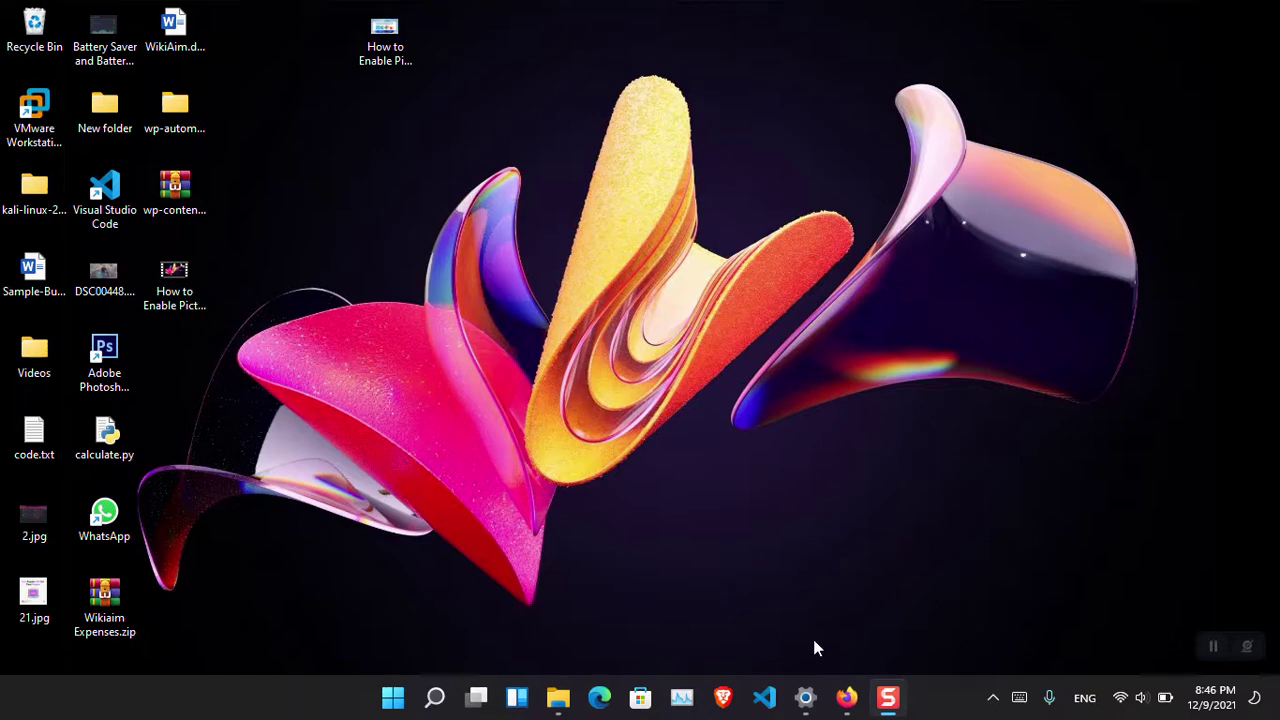
Search Windows for "movies" to locate the Movies & TV app, and dismiss the search
key(super+s)
text(movies)
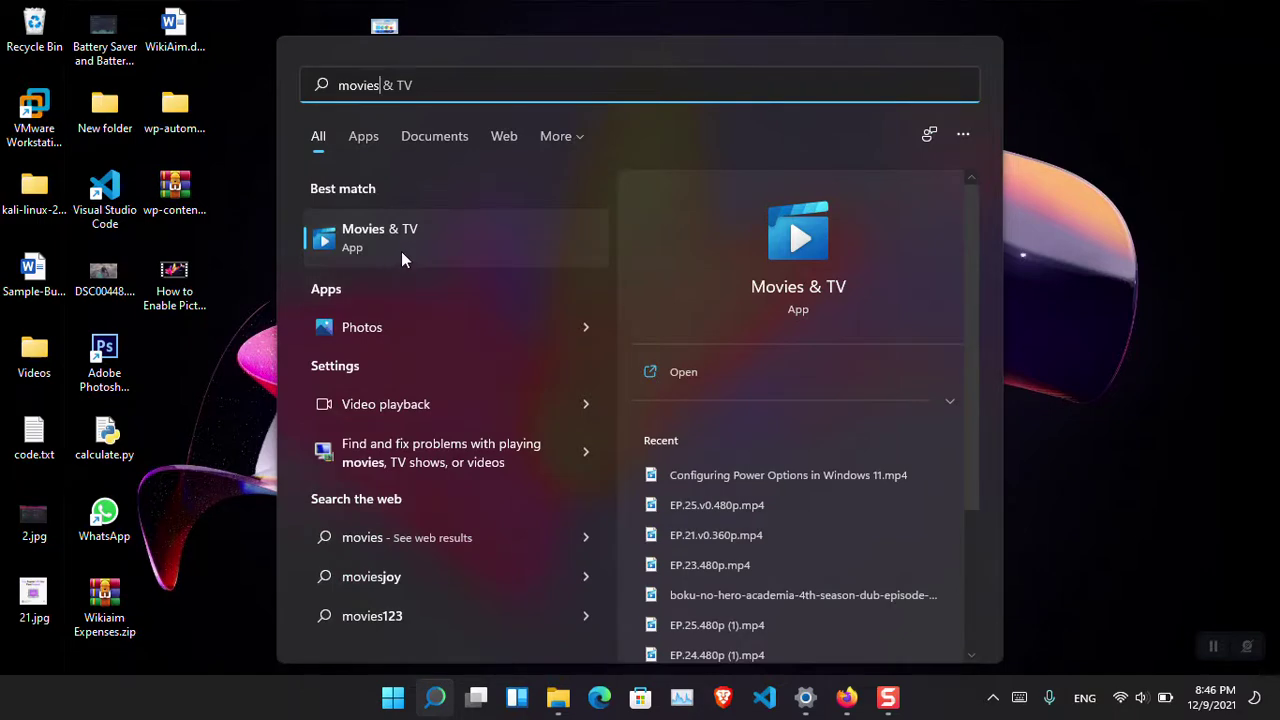
click(1111, 288)
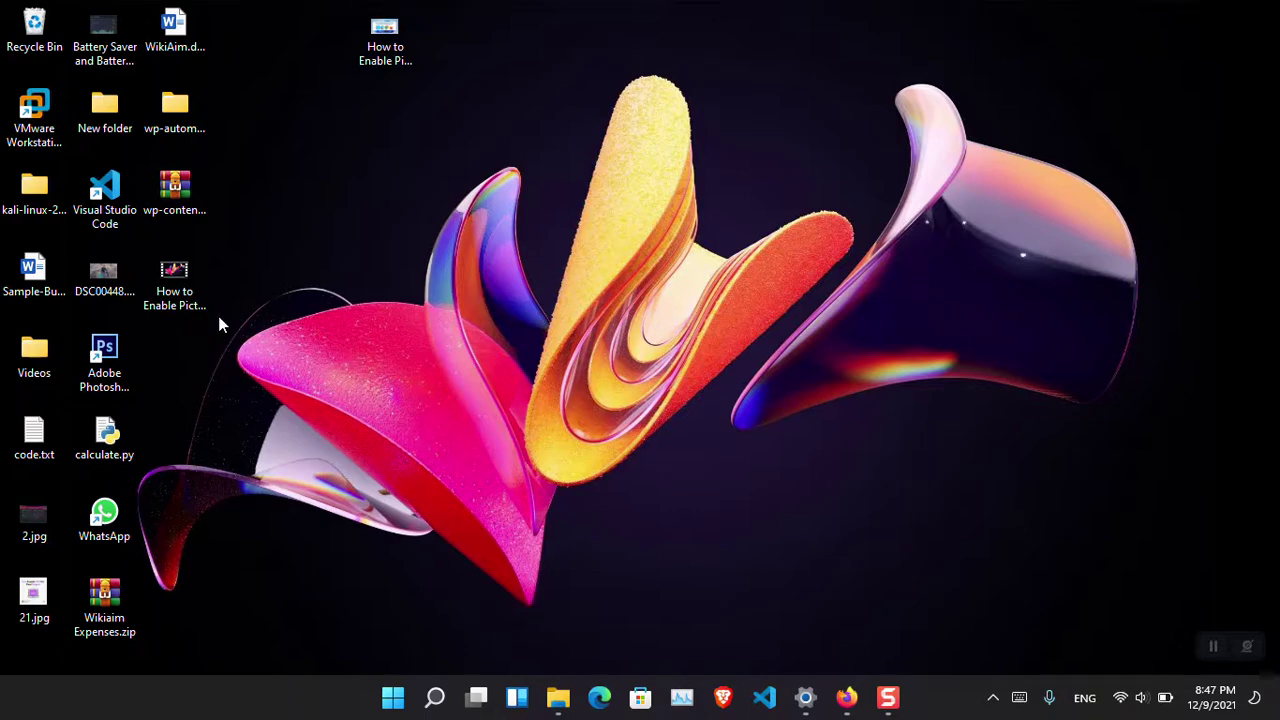
Open the desktop video "How to Enable Picture-in-Picture in Your Favoriate Browser" with Movies & TV and pause it
right_click(181, 287)
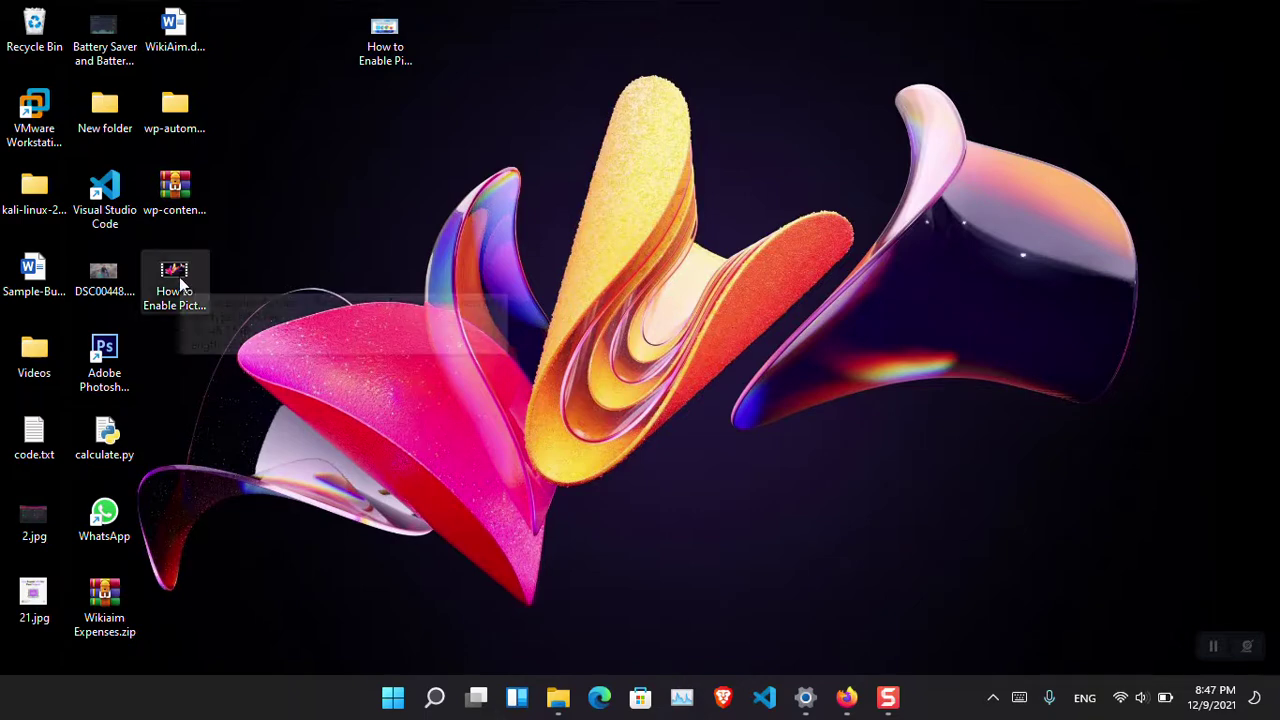
mouse_move(315, 371)
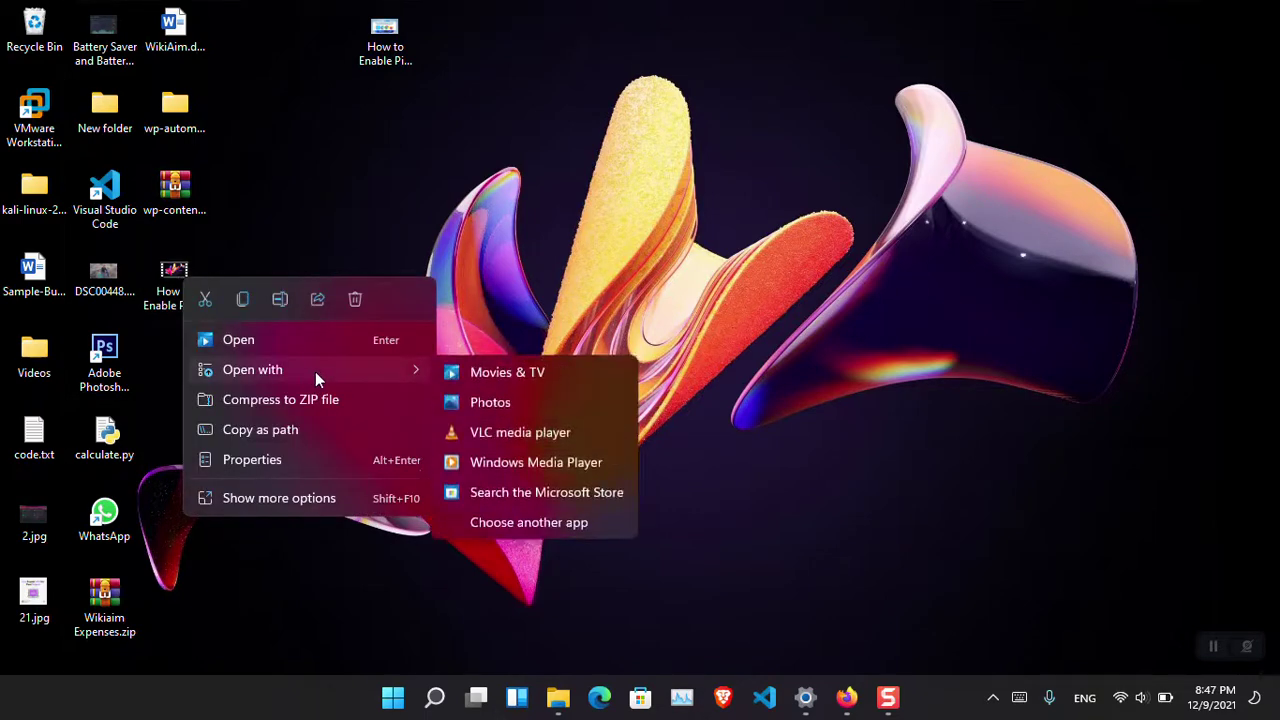
click(555, 373)
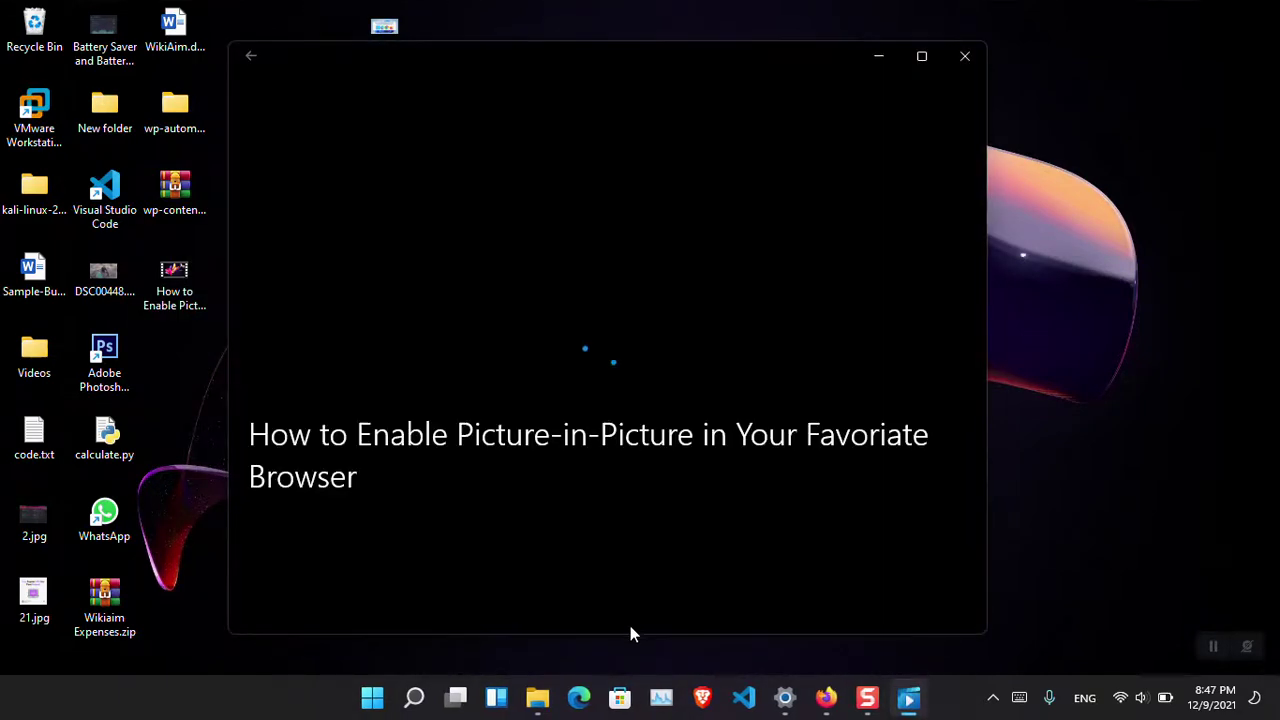
click(608, 597)
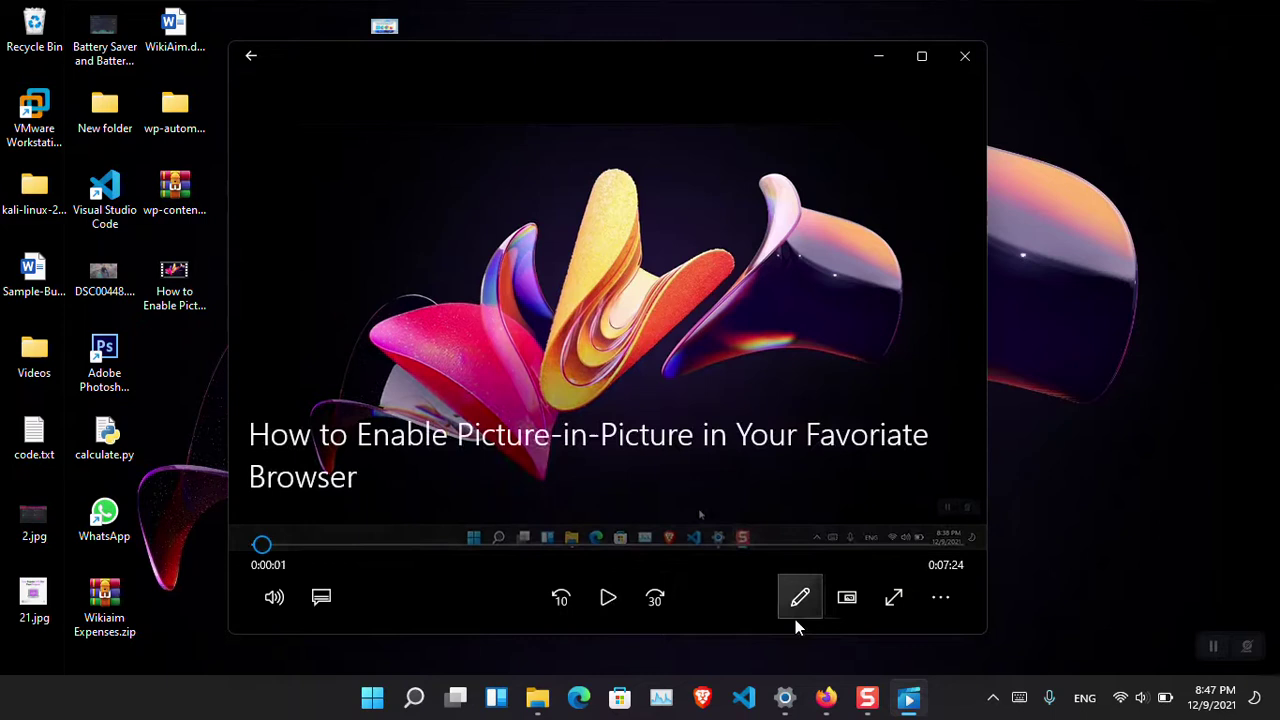
Switch the video to the mini picture-in-picture view, enlarge the floating player, and briefly test its playback
click(847, 600)
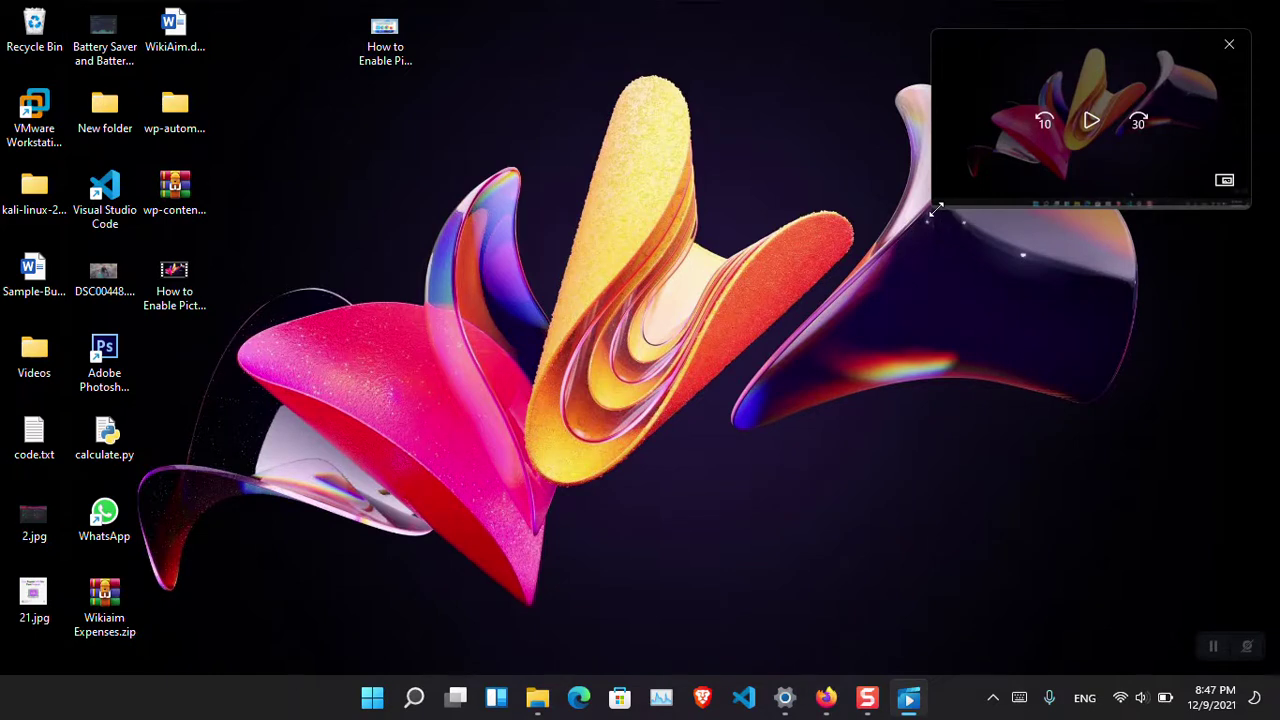
drag(932, 209, 822, 299)
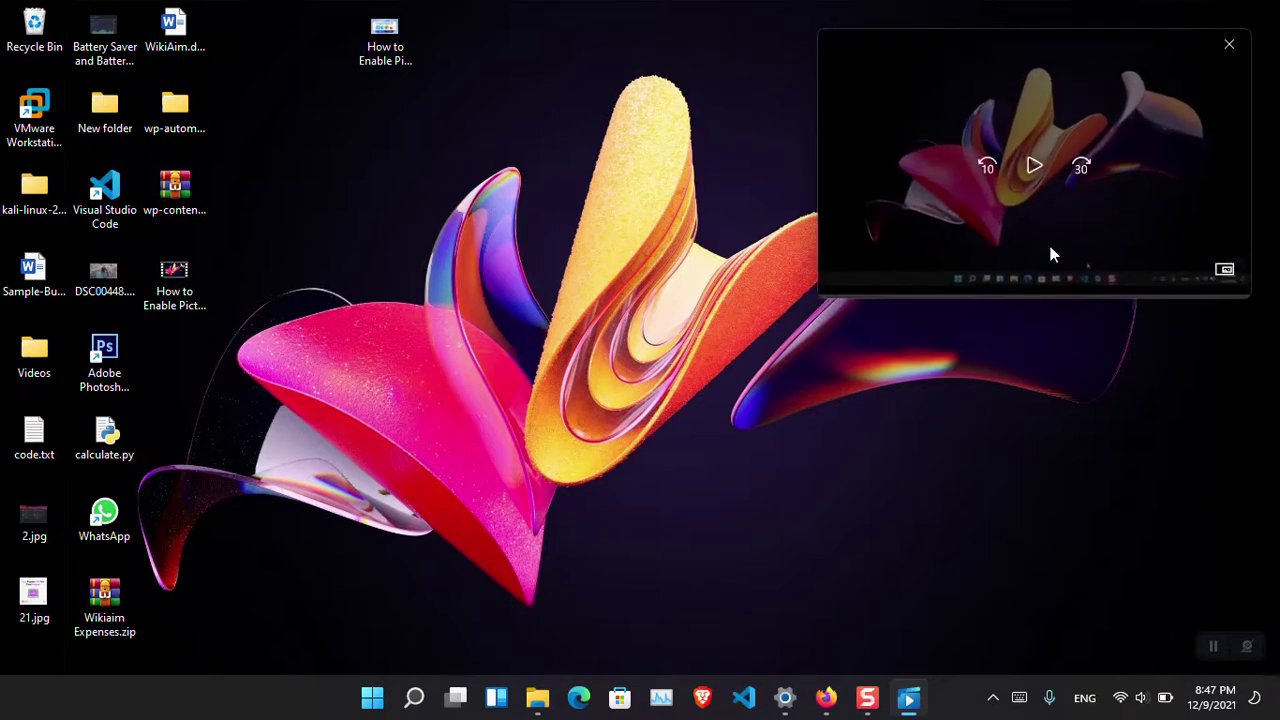
click(1033, 170)
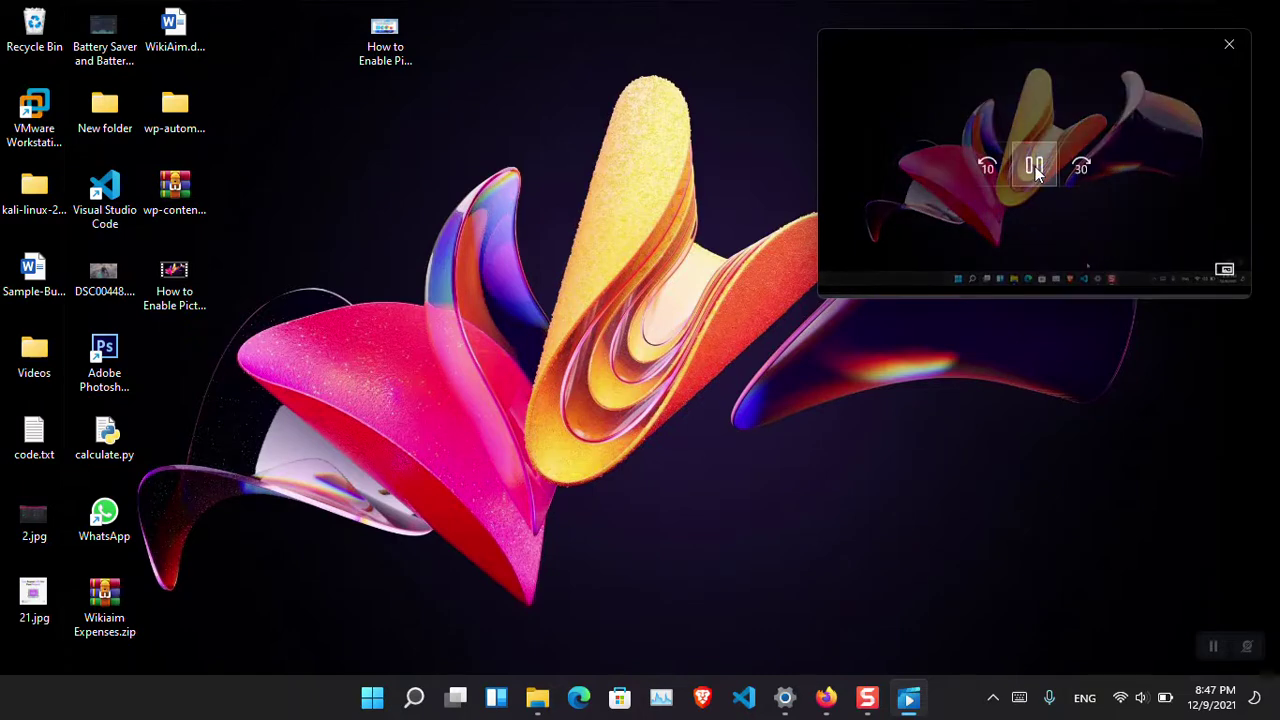
click(1035, 170)
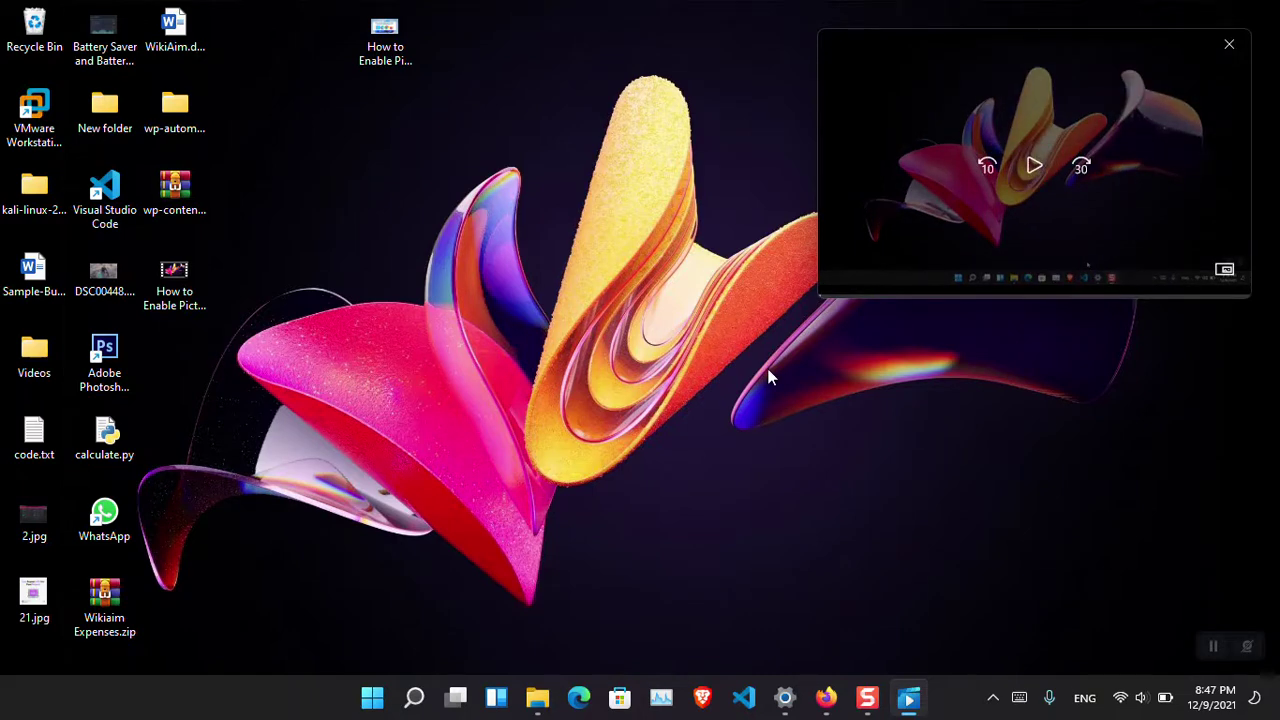
Open File Explorer and Paint beneath the floating player, restoring Paint to a smaller window and moving it down
key(super+e)
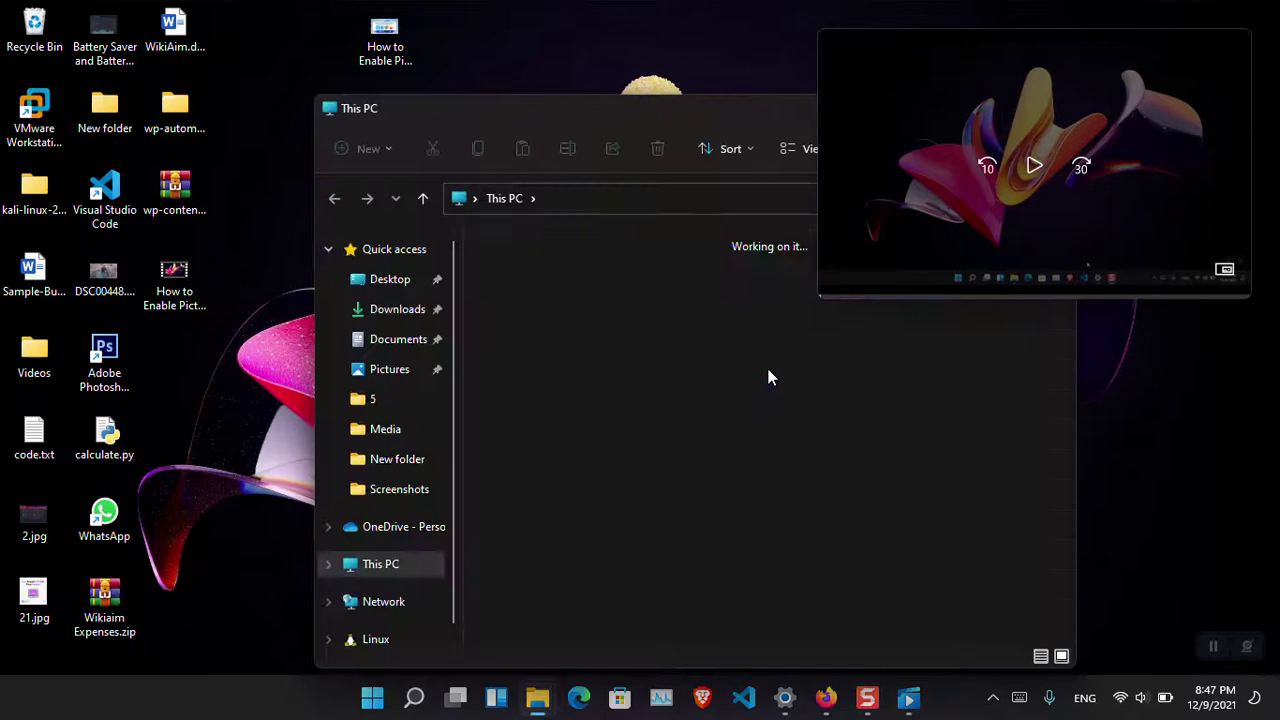
key(super+s)
text(paint)
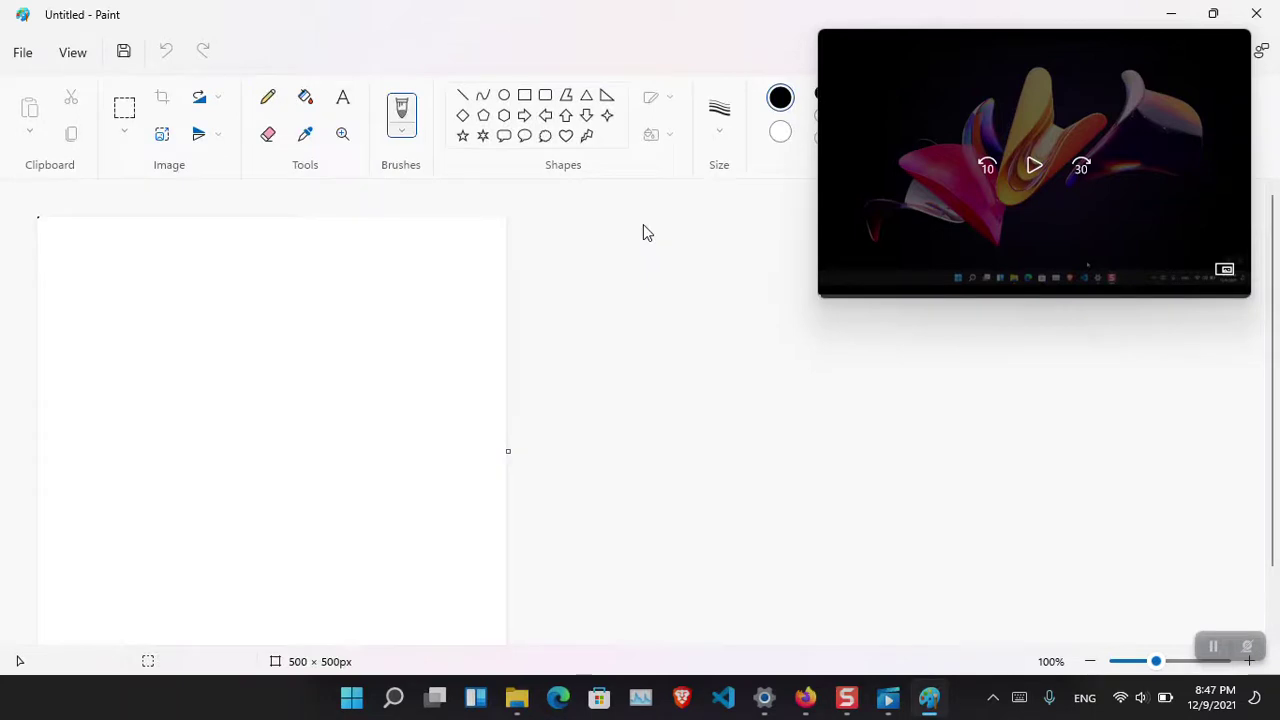
double_click(628, 9)
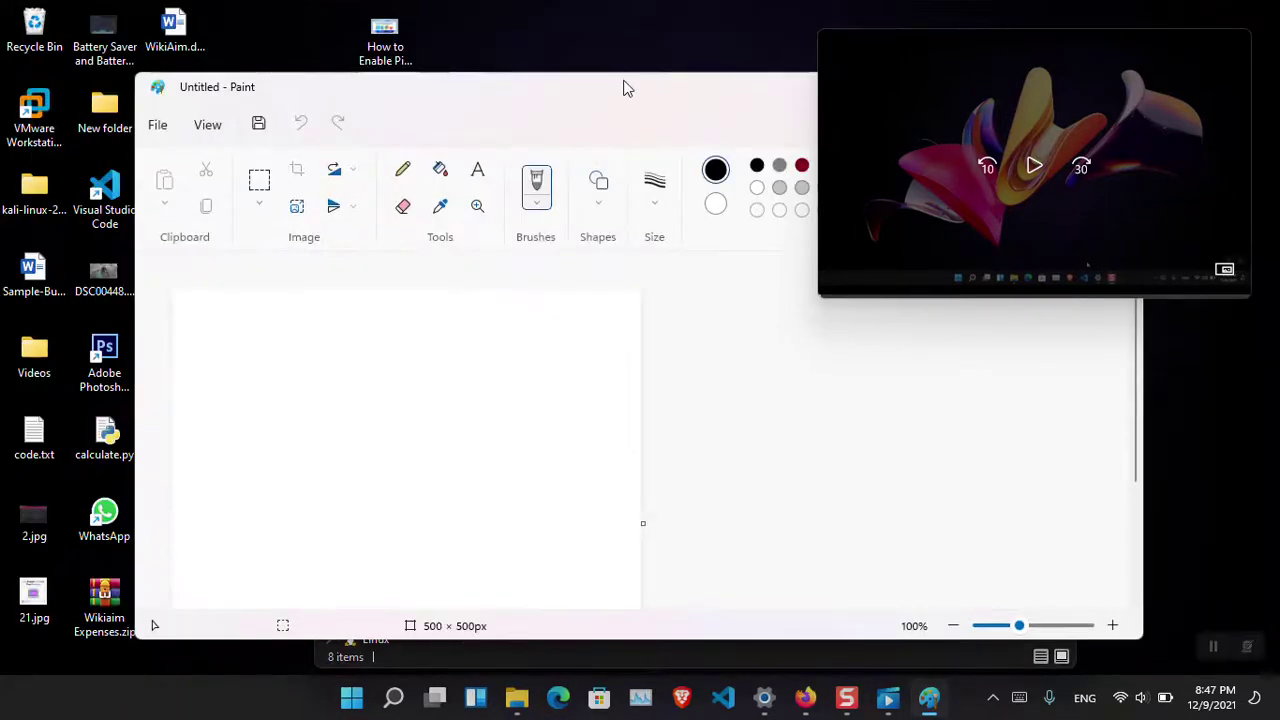
mouse_move(626, 88)
mouse_down()
mouse_move(634, 337)
mouse_move(638, 182)
mouse_up()
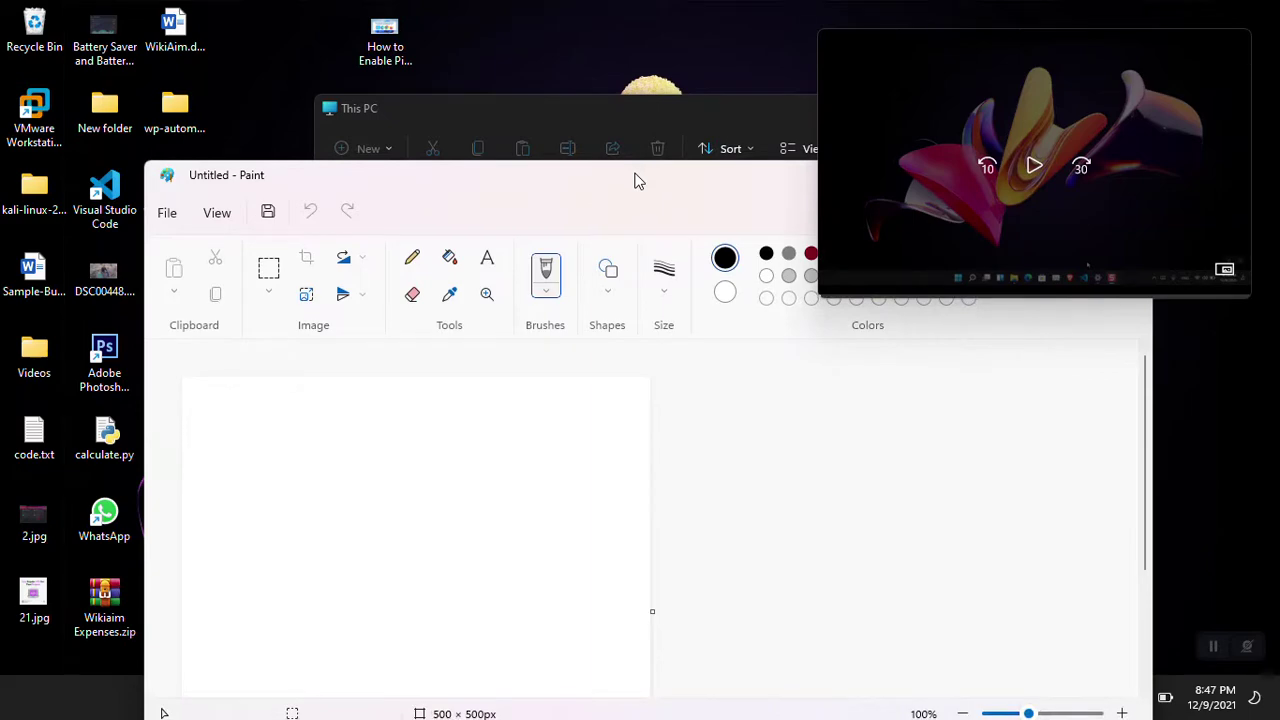
Return the video from mini view to the normal player, and close the Movies & TV, Paint and File Explorer windows
click(1224, 270)
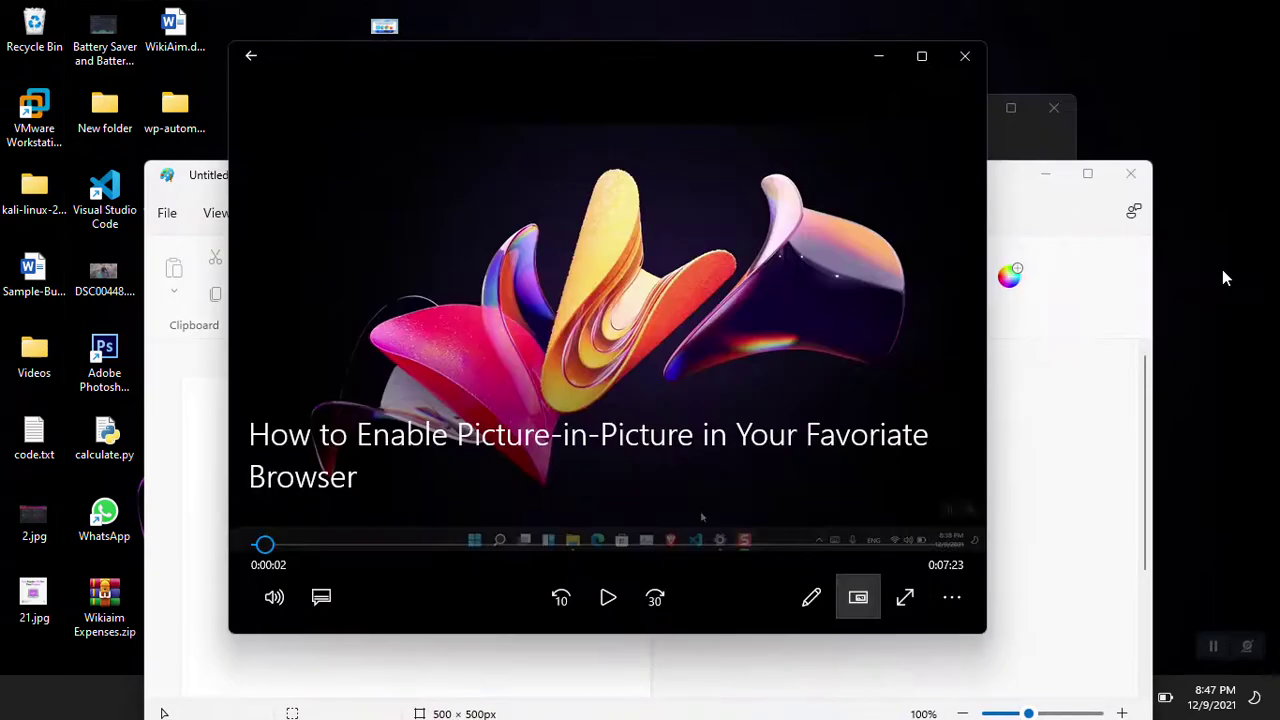
click(965, 56)
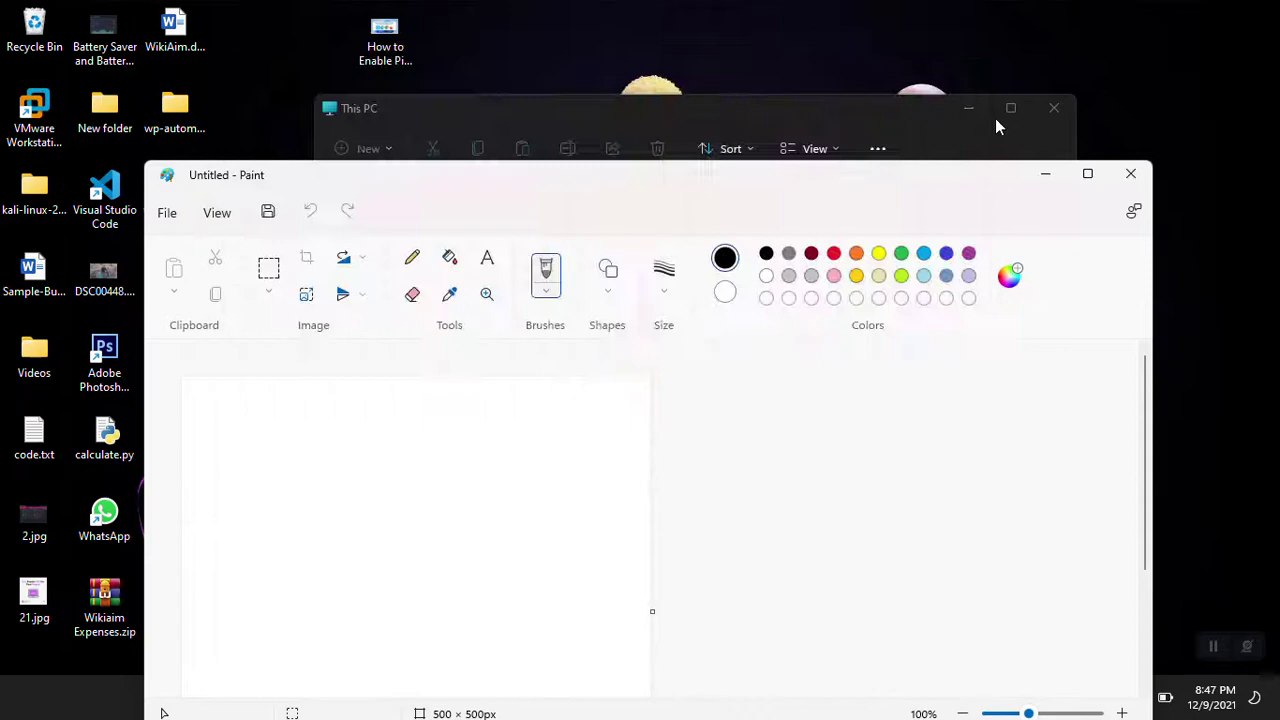
click(1128, 175)
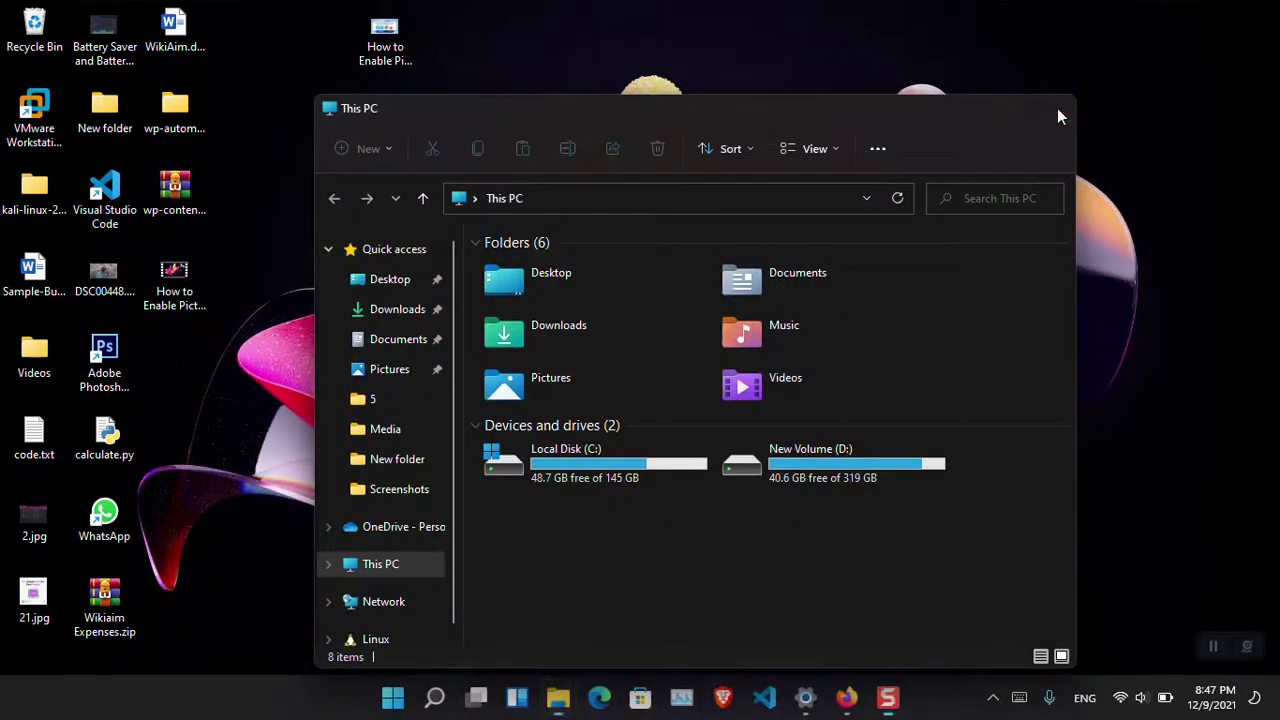
click(1059, 112)
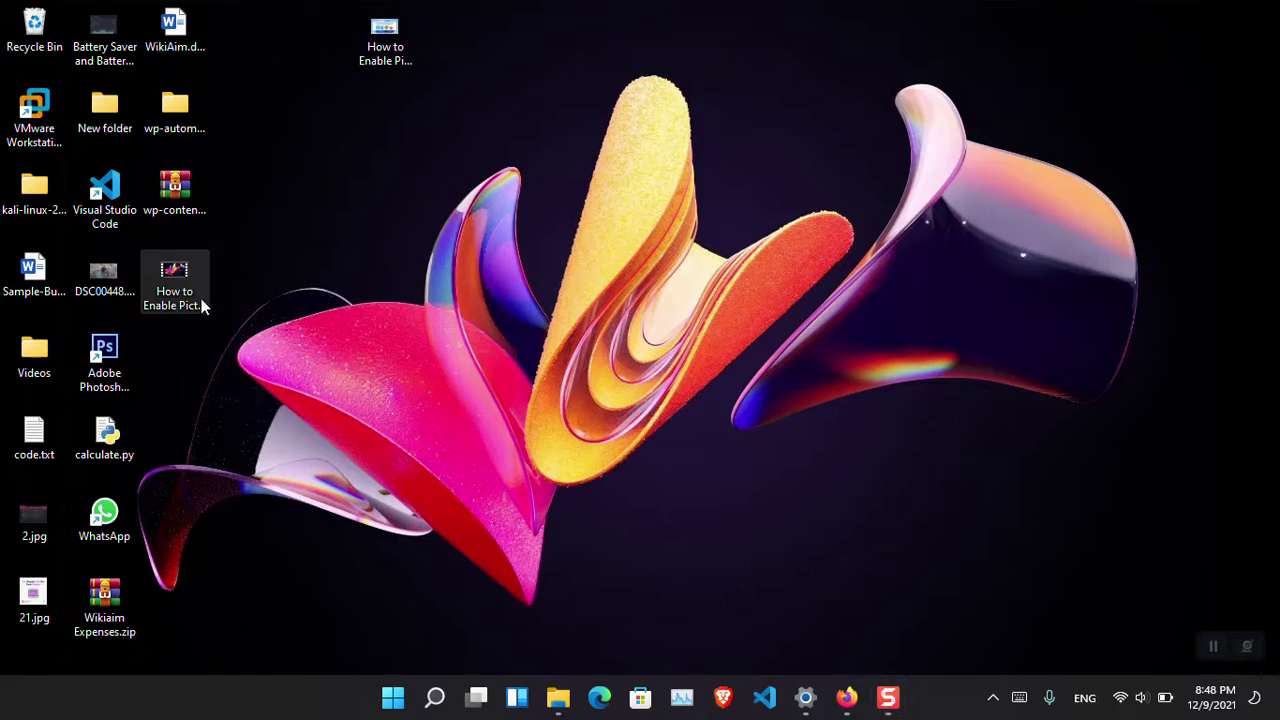
Open the desktop video "How to Enable Picture-in-Picture in Your Favoriate Browser" with VLC media player and pause playback
right_click(209, 314)
mouse_move(258, 363)
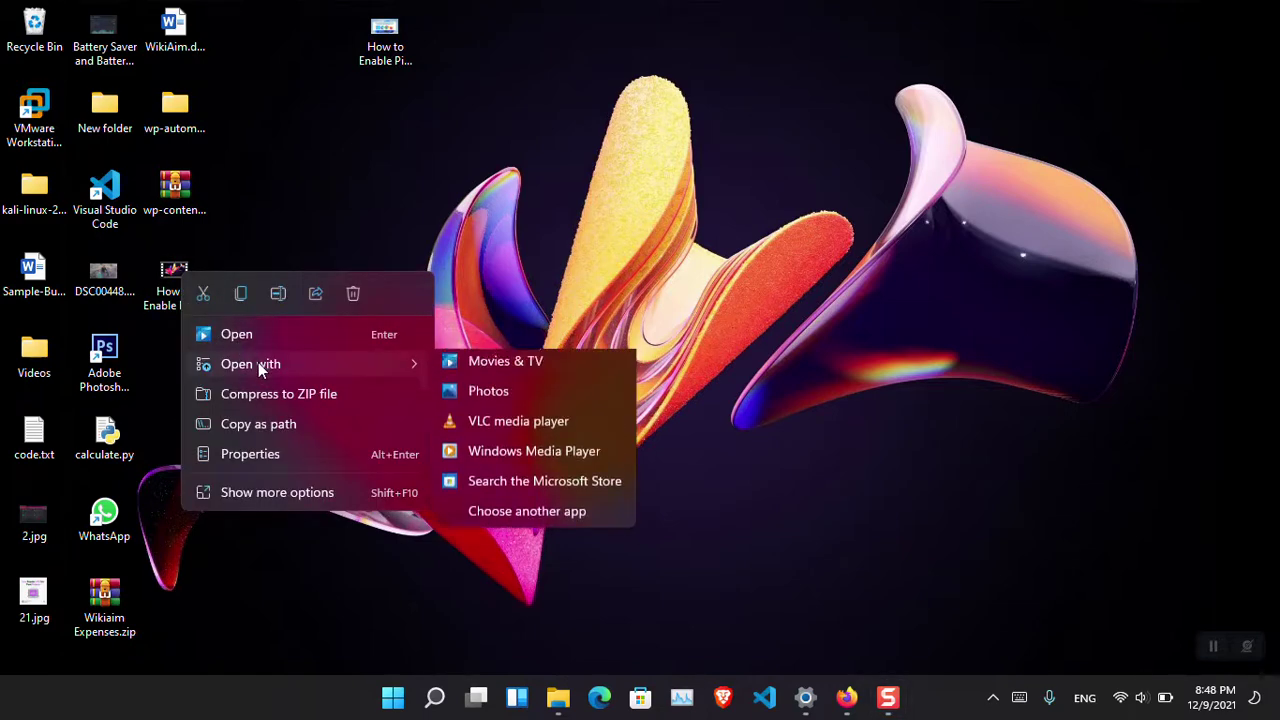
click(501, 427)
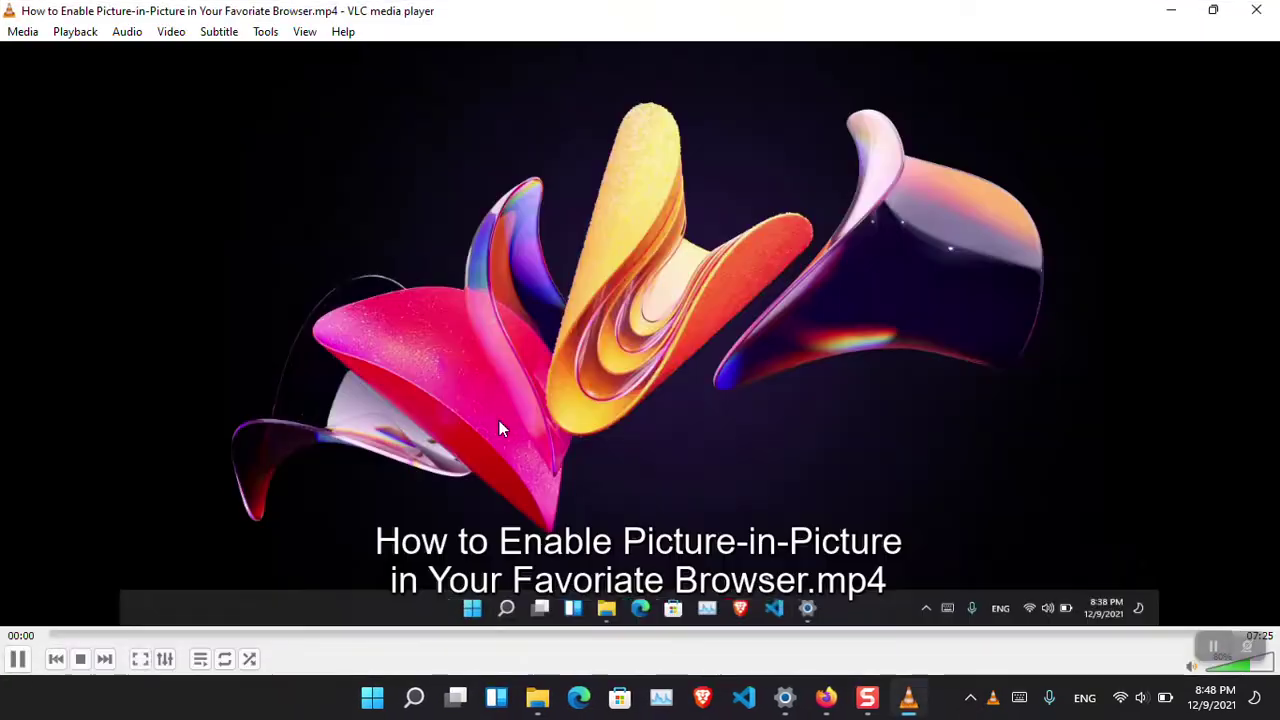
key(space)
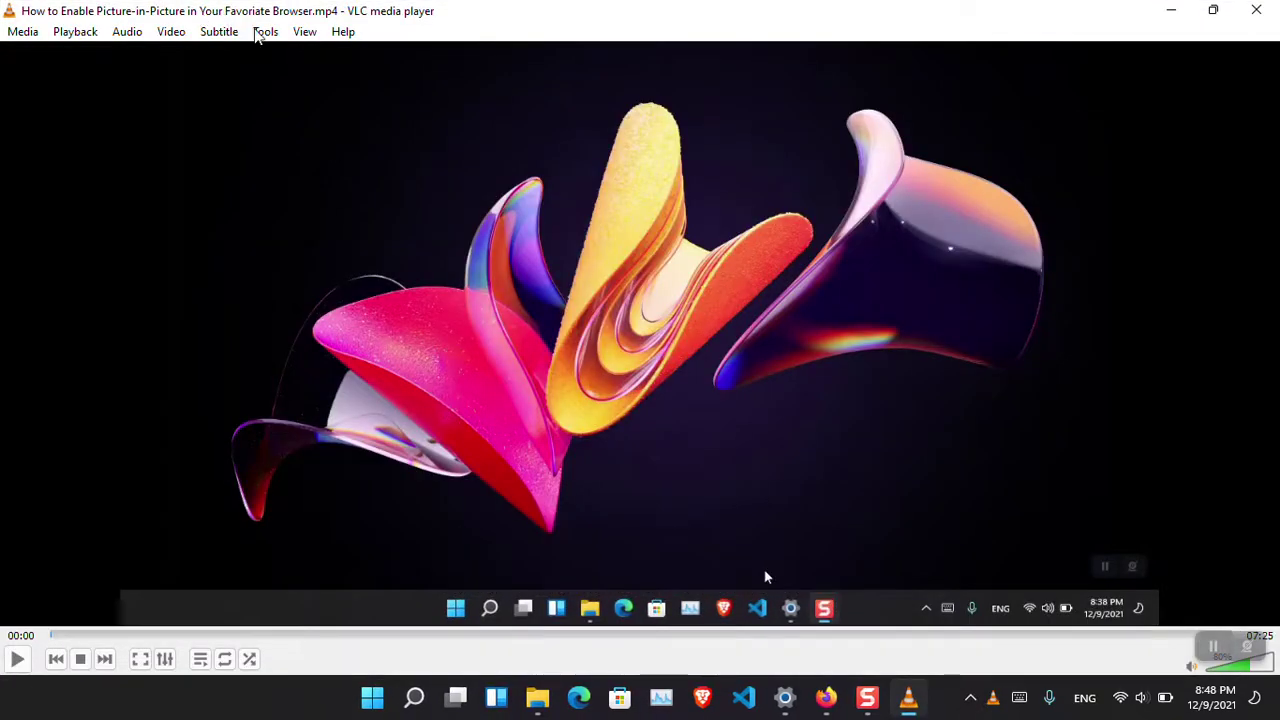
Set VLC to stay always on top and shrink its window into a small player in the desktop's upper-right corner
click(304, 32)
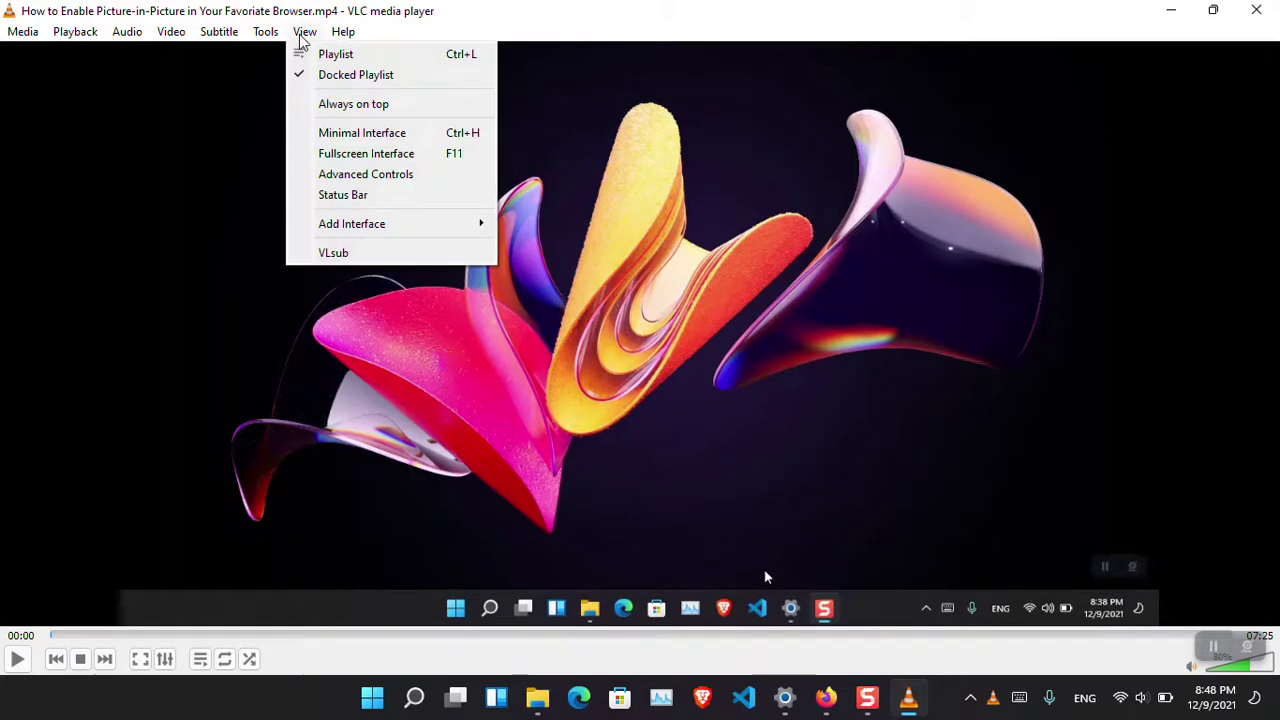
click(320, 104)
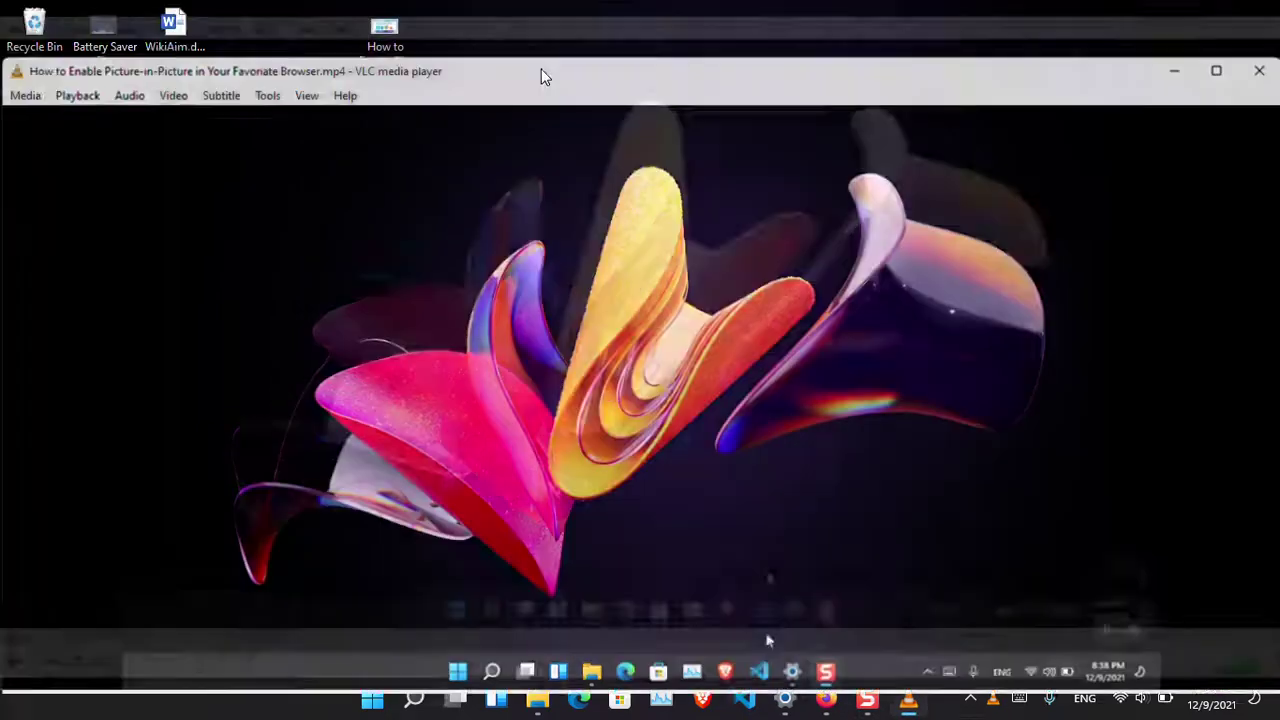
drag(540, 17, 671, 69)
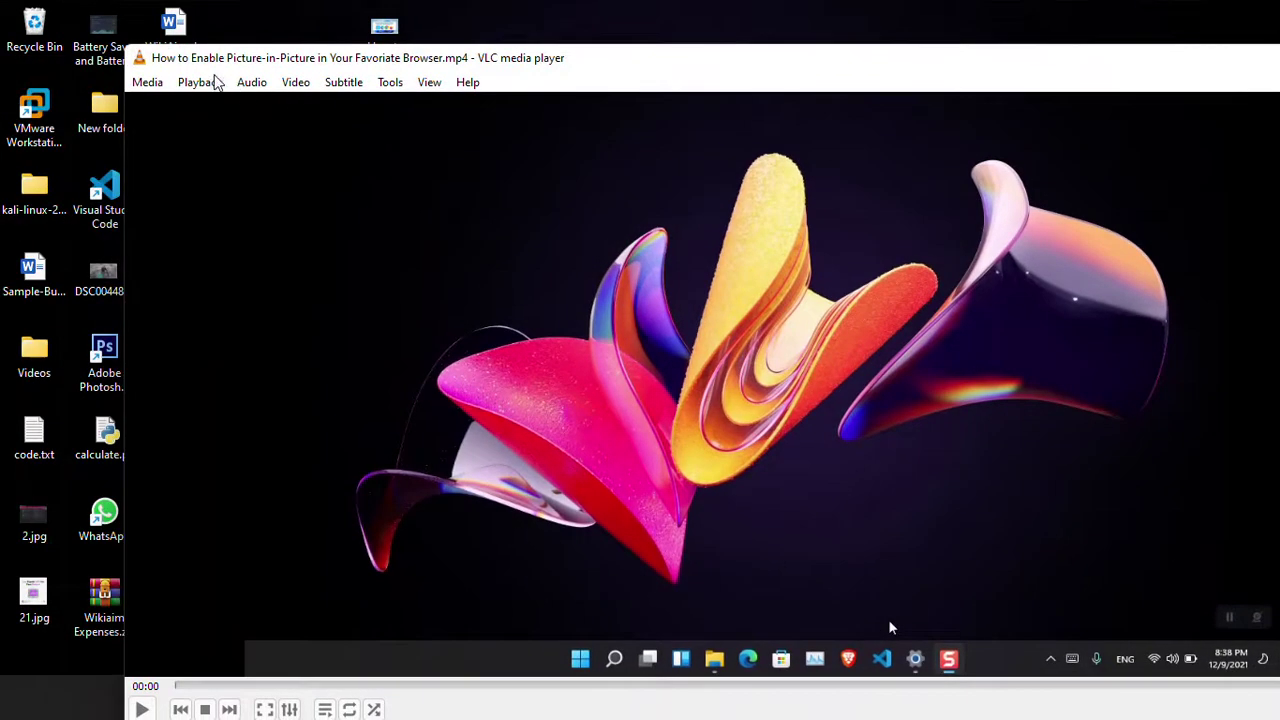
drag(126, 44, 843, 198)
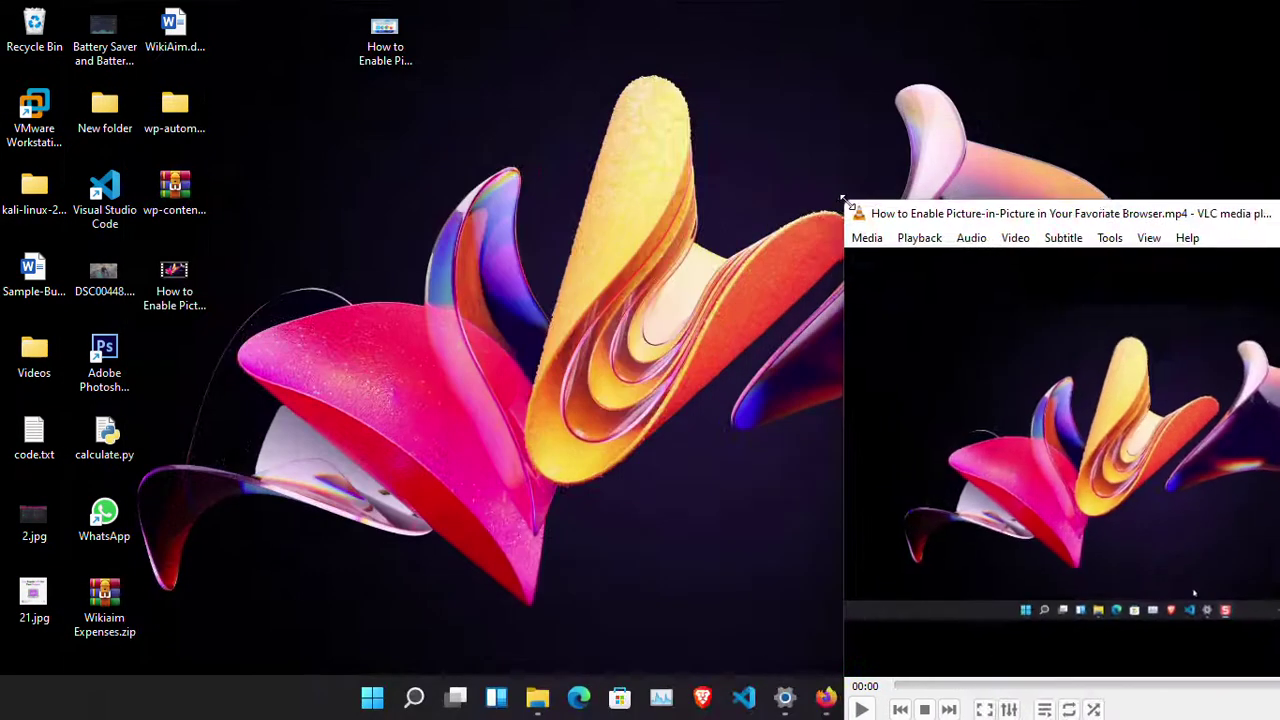
drag(940, 218, 340, 113)
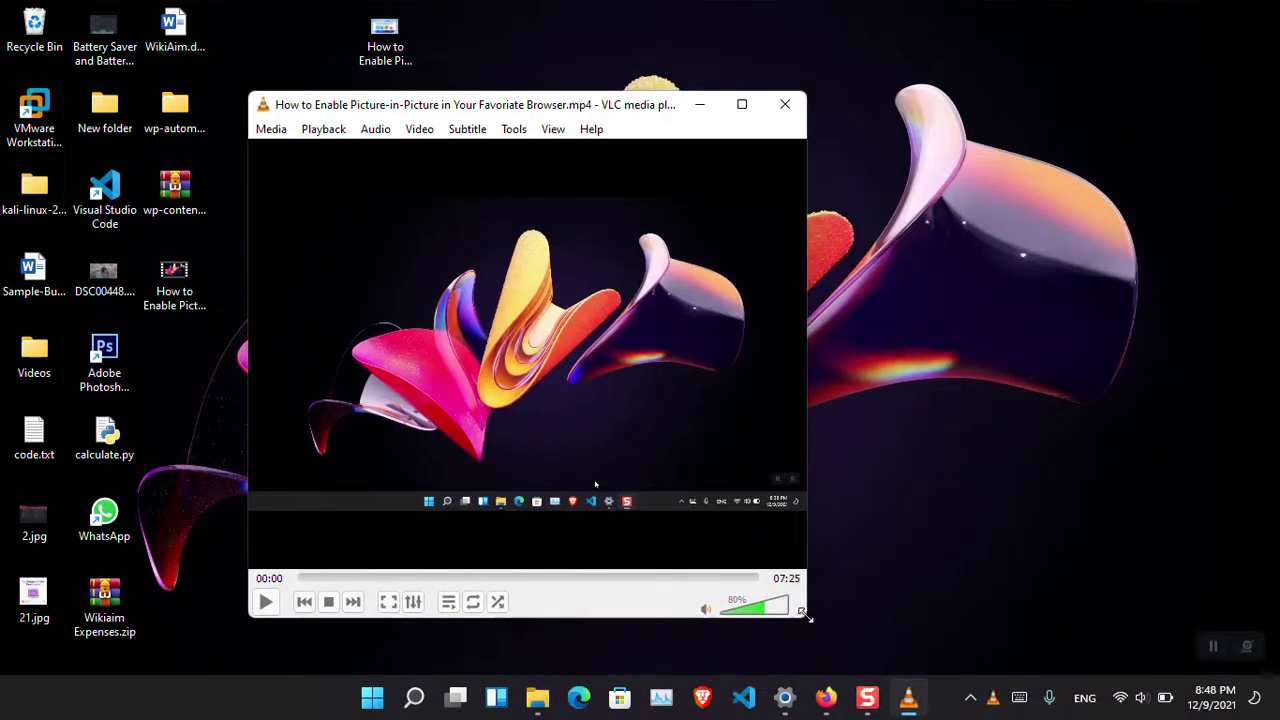
drag(806, 616, 683, 392)
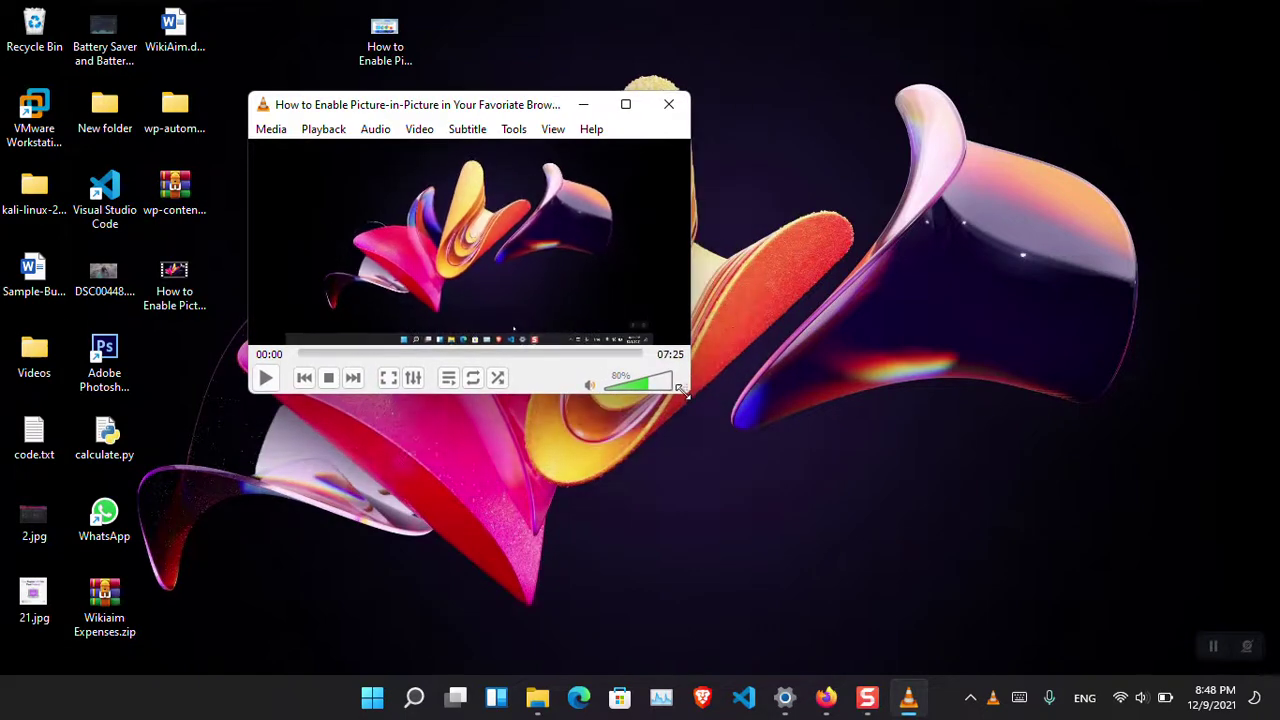
drag(503, 114, 1056, 63)
click(666, 397)
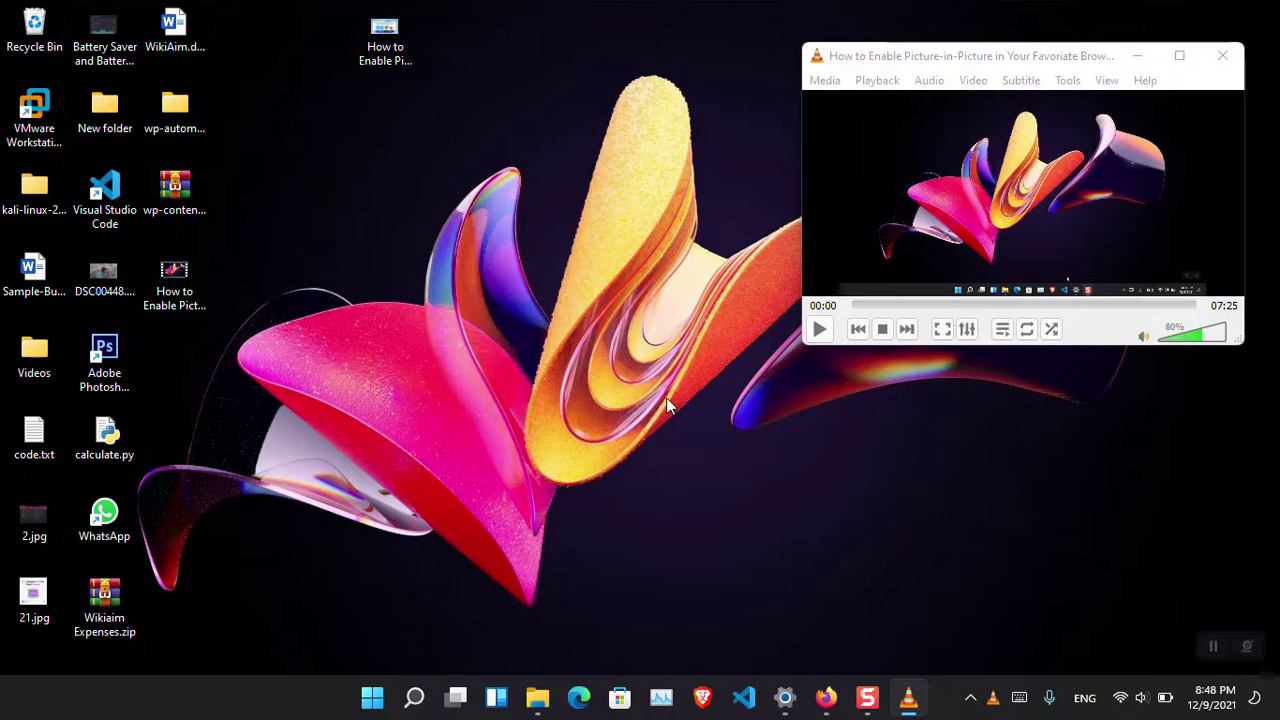
Open File Explorer and Calculator to test whether the small VLC player stays above other windows
key(super+e)
key(super)
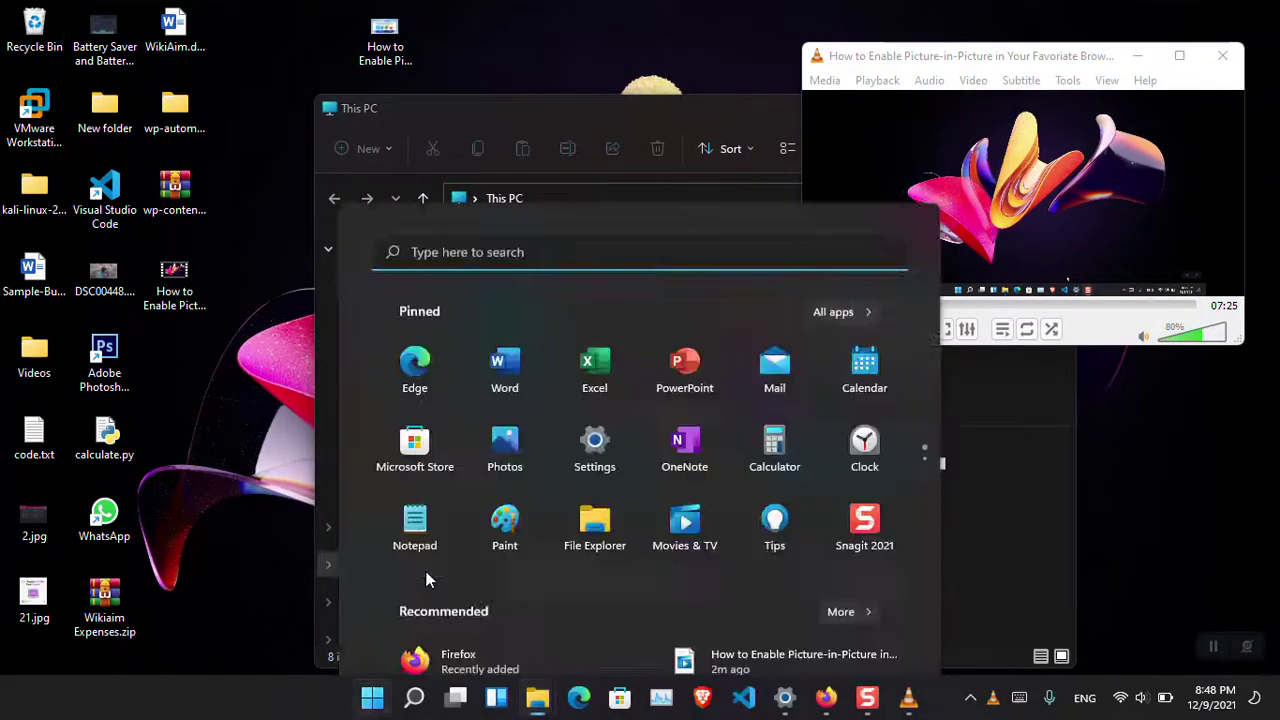
text(calculator)
key(Return)
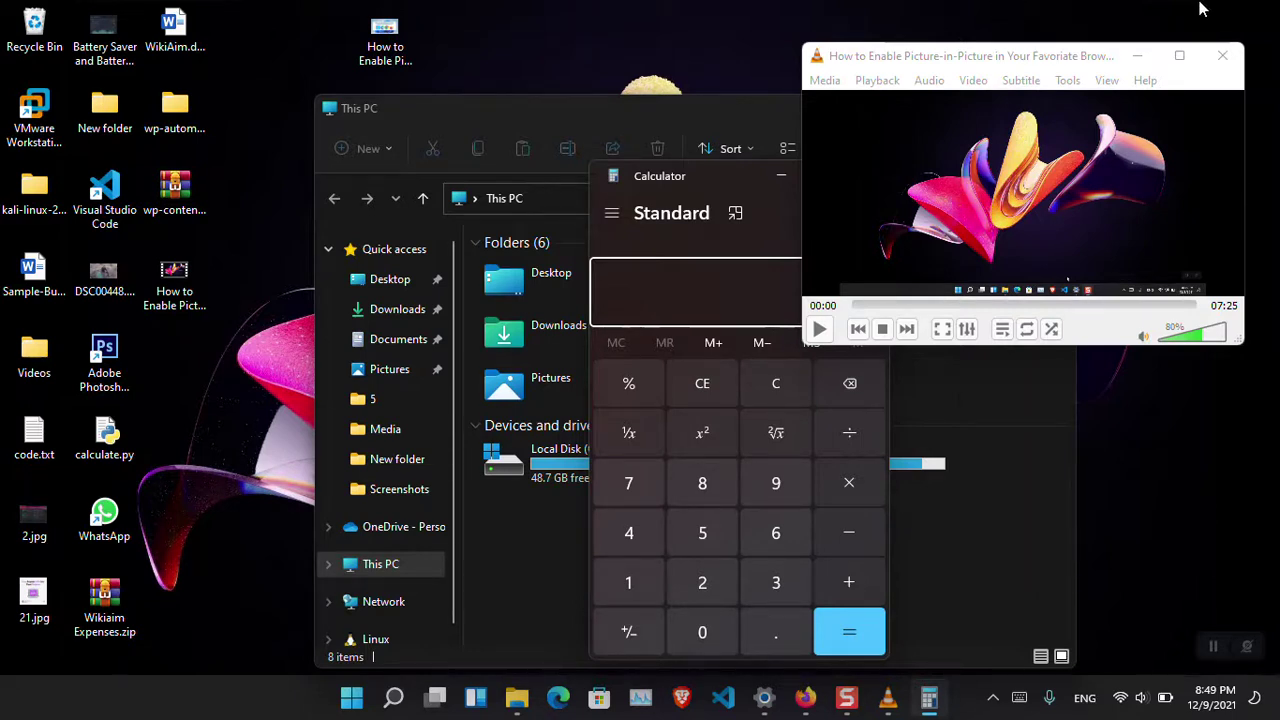
Turn off VLC's always-on-top option, and close the VLC, Calculator and File Explorer windows
click(1107, 81)
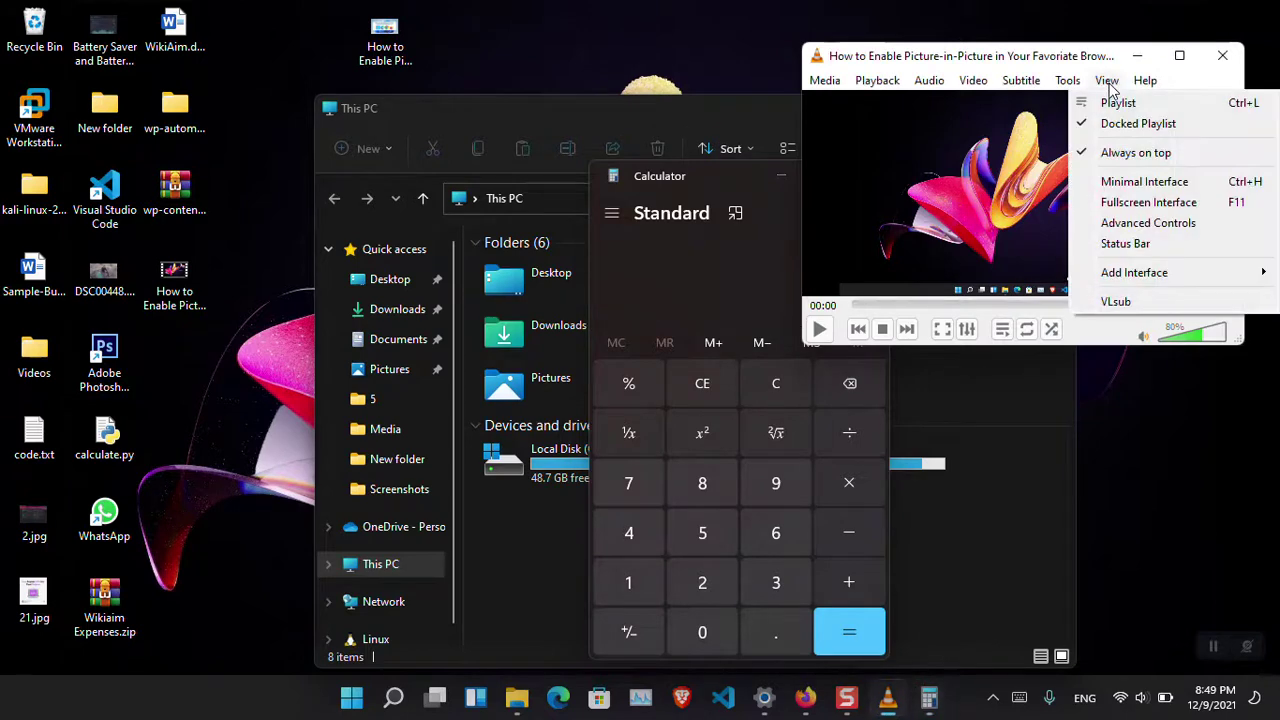
click(1125, 153)
click(1220, 60)
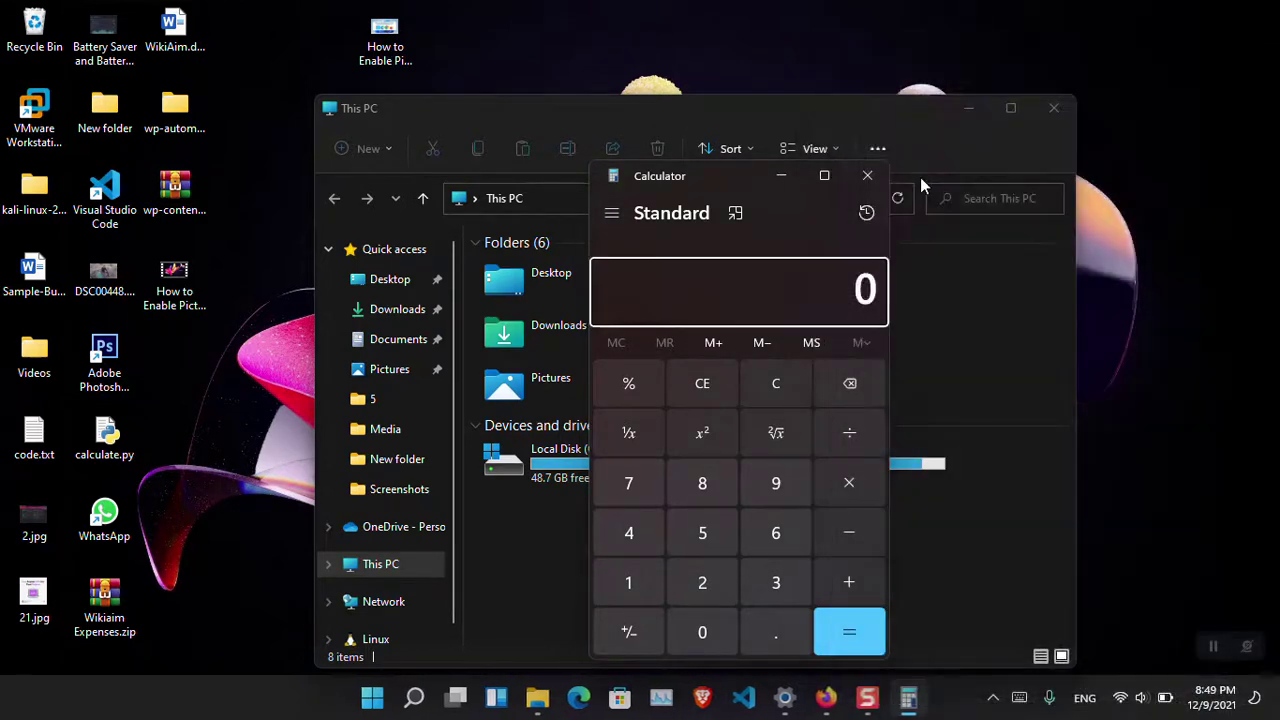
click(866, 185)
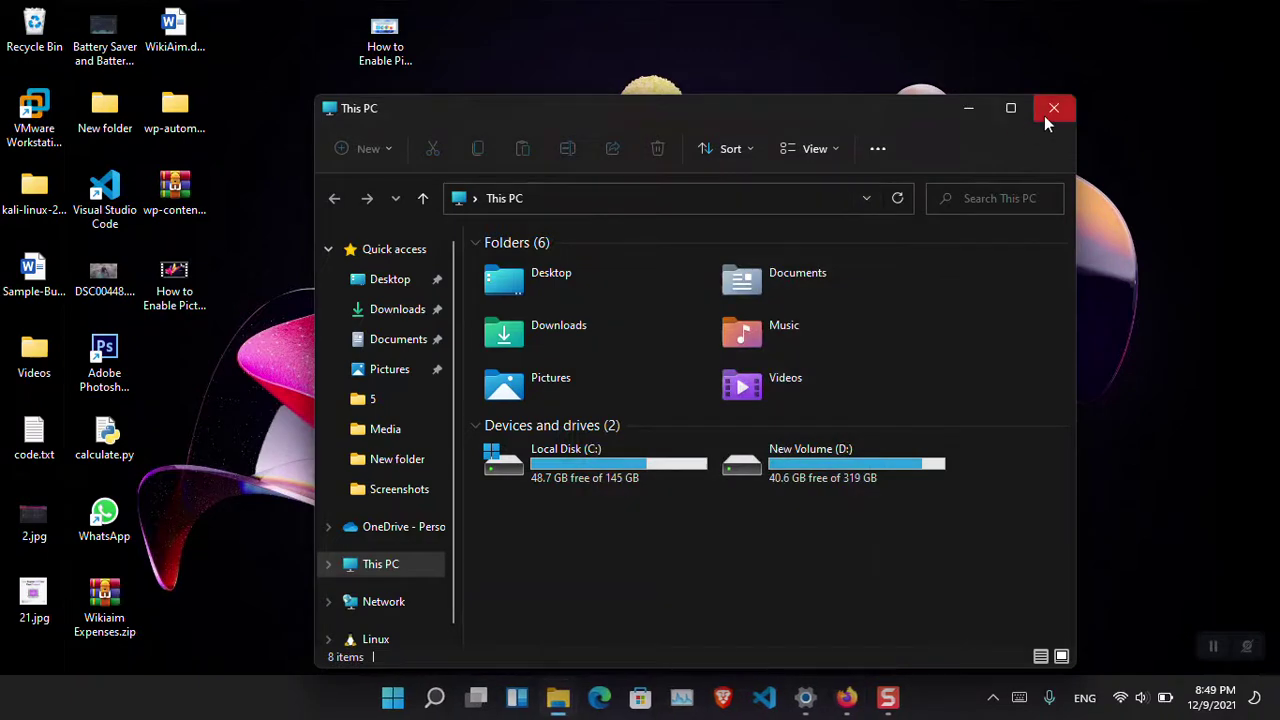
click(1046, 115)
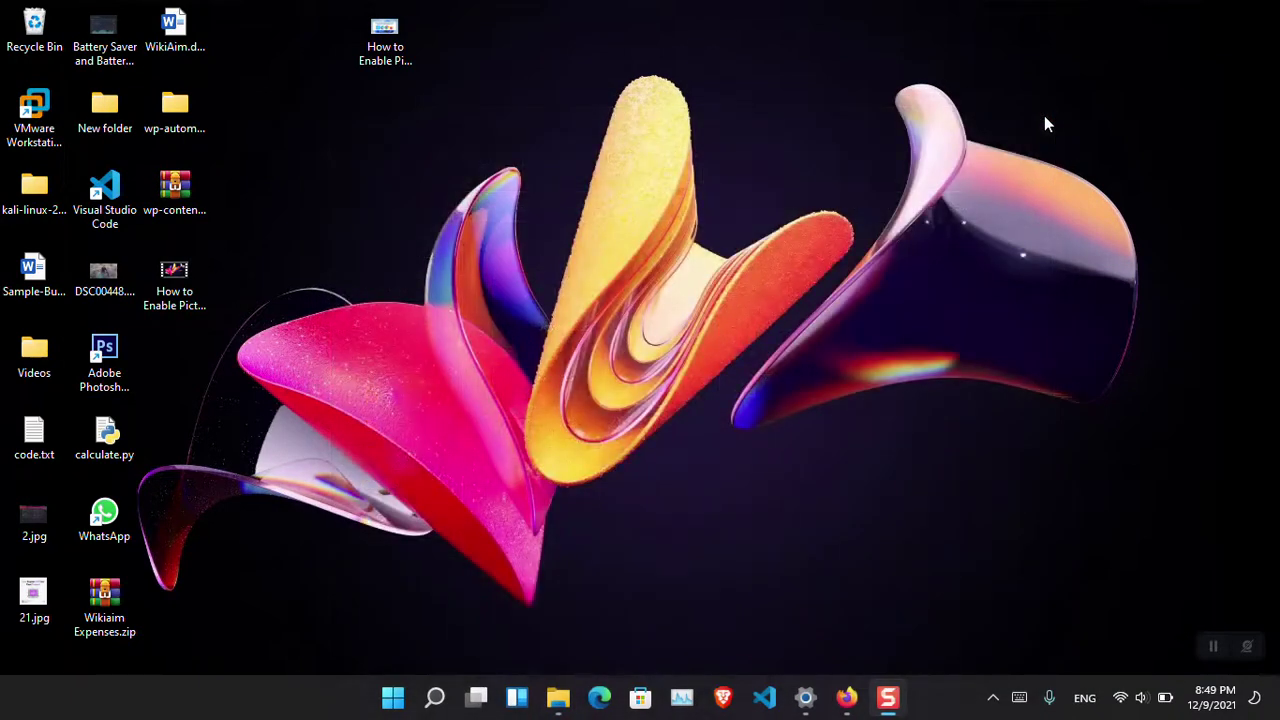